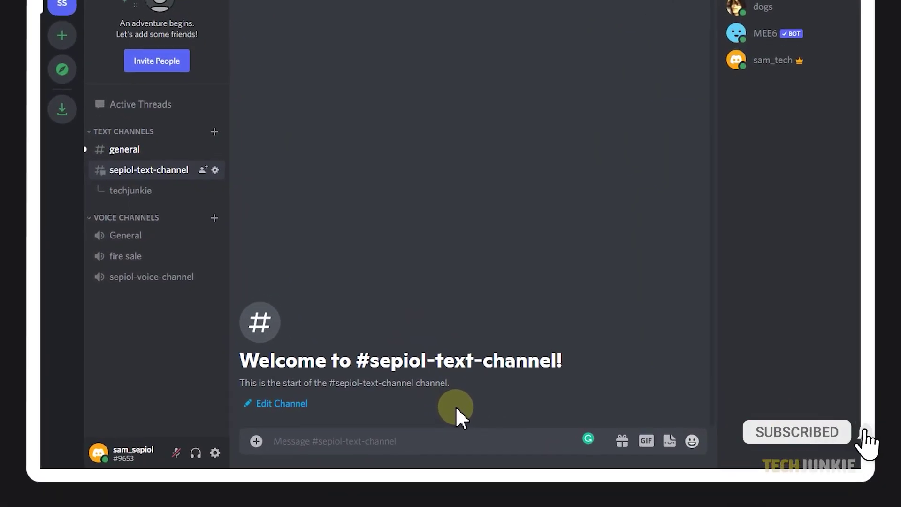
pyautogui.write('@do')
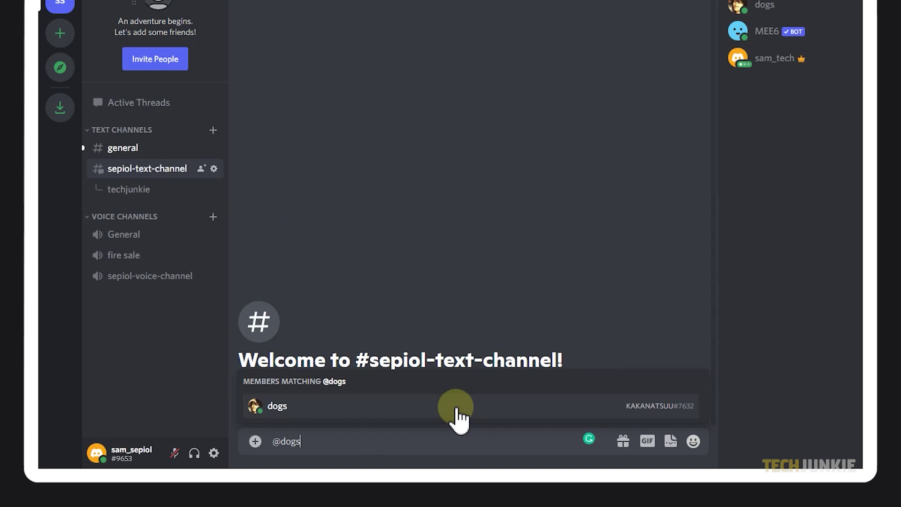
pyautogui.write('gs')
pyautogui.click(455, 406)
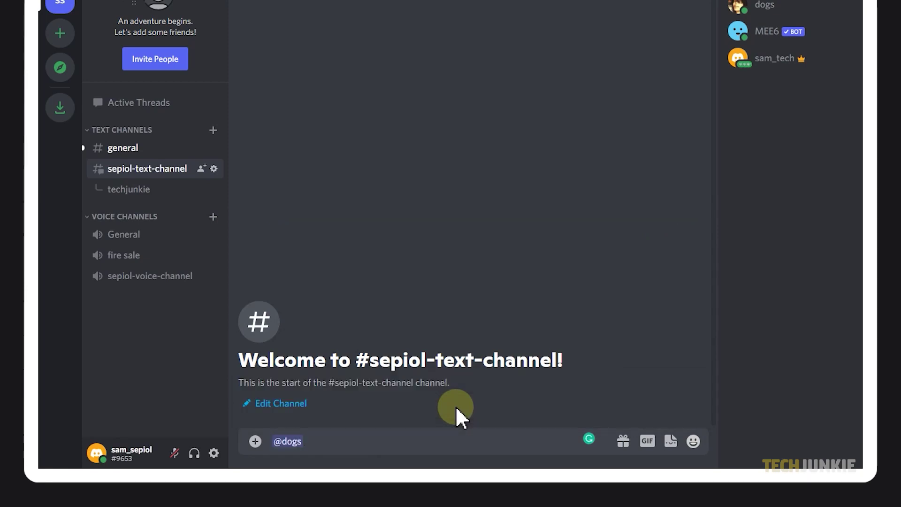
pyautogui.press('Return')
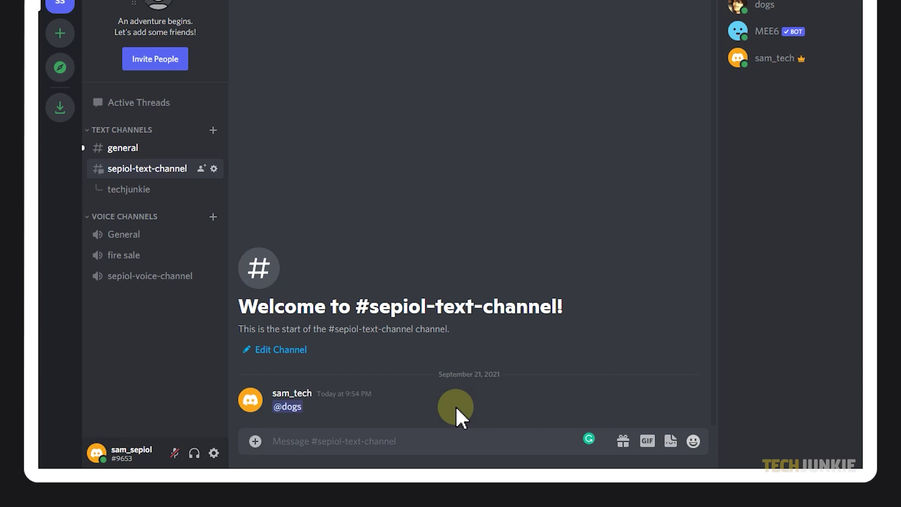
pyautogui.write('@ever')
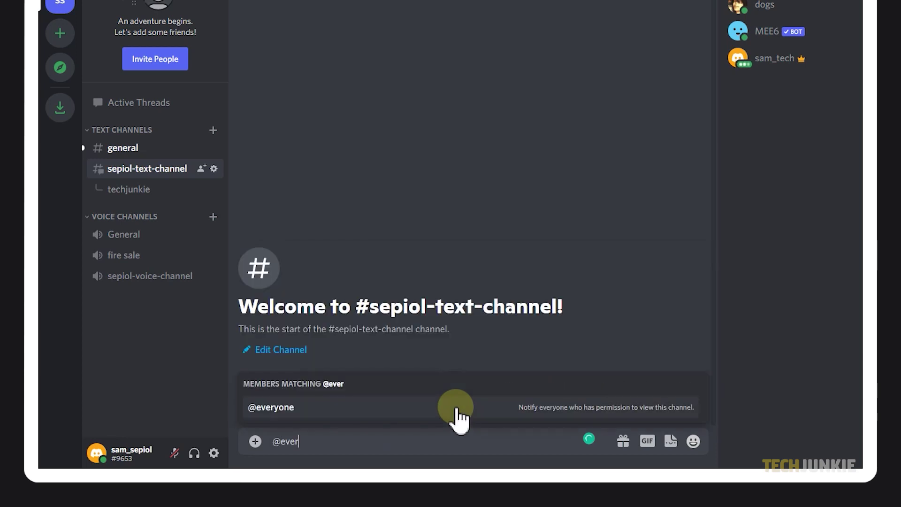
pyautogui.click(455, 406)
pyautogui.press('Return')
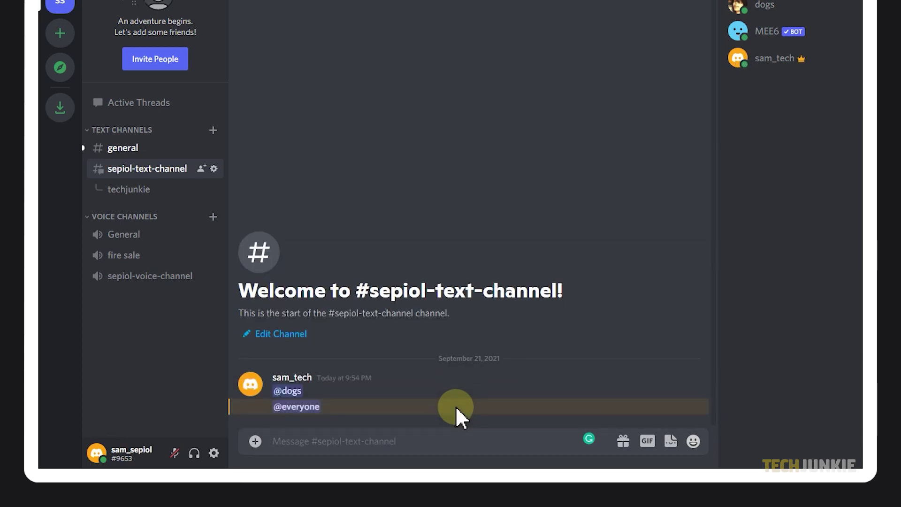
pyautogui.write('@h')
pyautogui.click(455, 406)
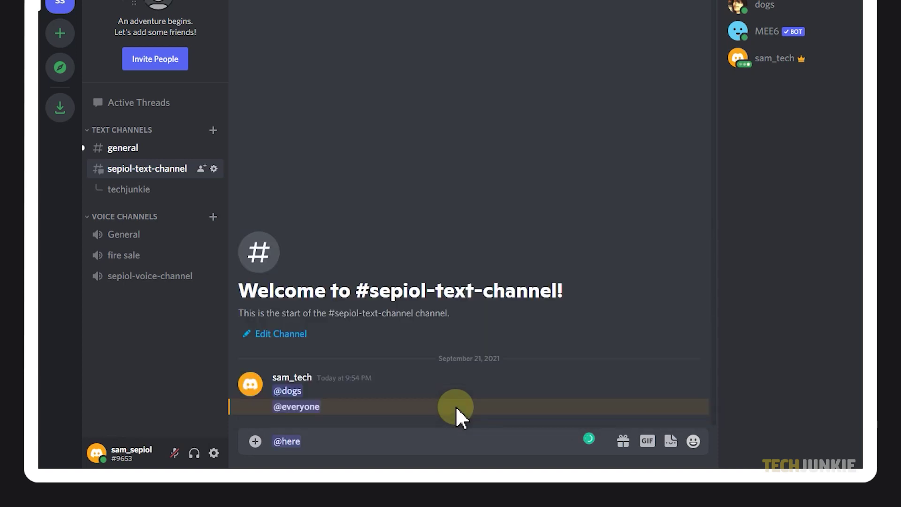
pyautogui.press('Return')
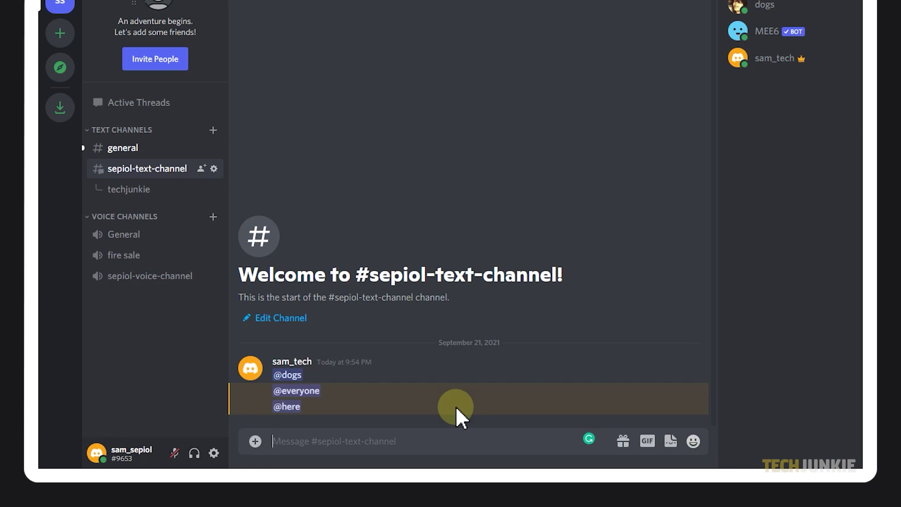
# - Search for a GIF with the /tenor command and the query "nice", and post the first match
pyautogui.write('/')
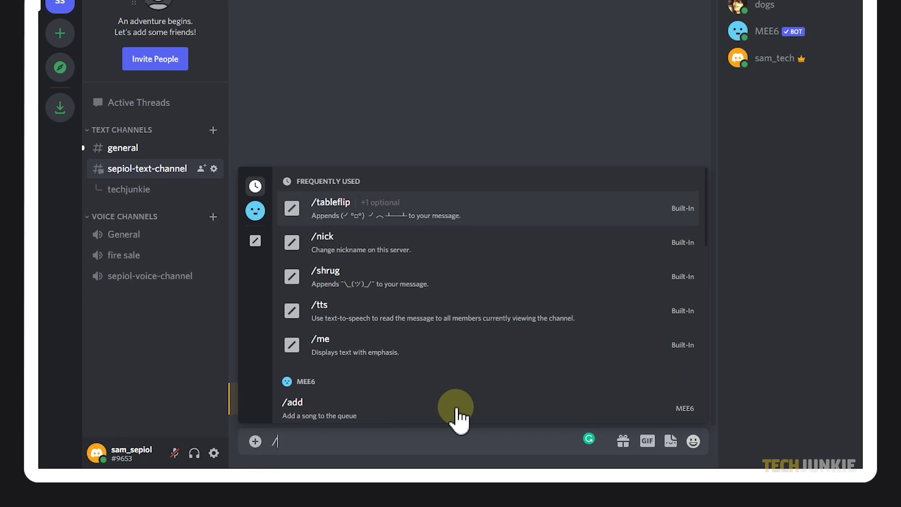
pyautogui.write('tenor')
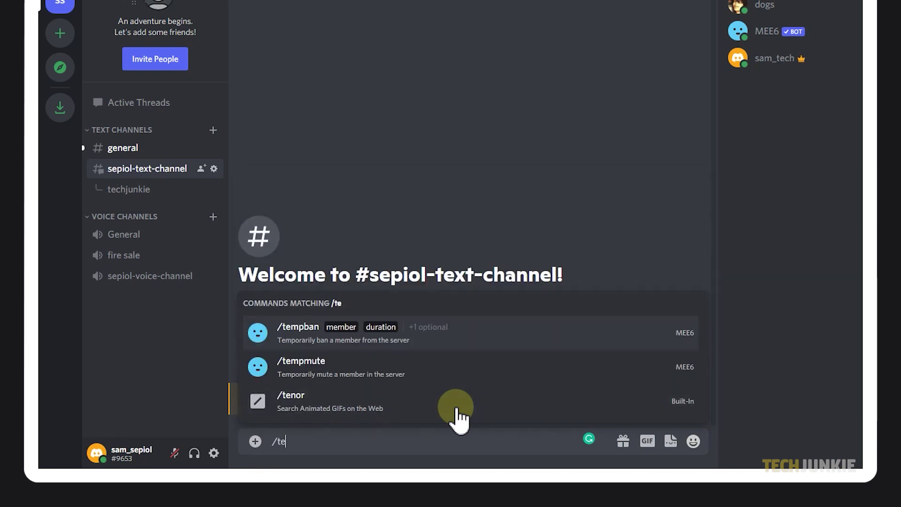
pyautogui.press('Tab')
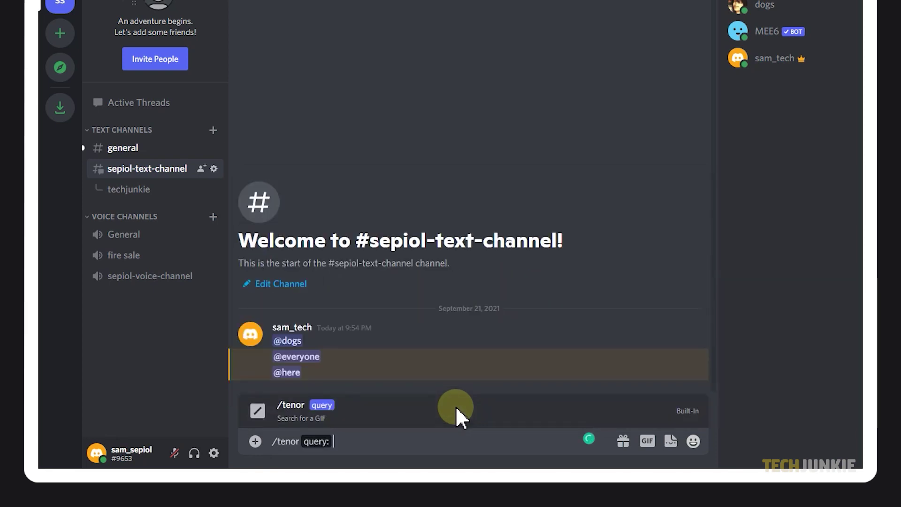
pyautogui.write('nice')
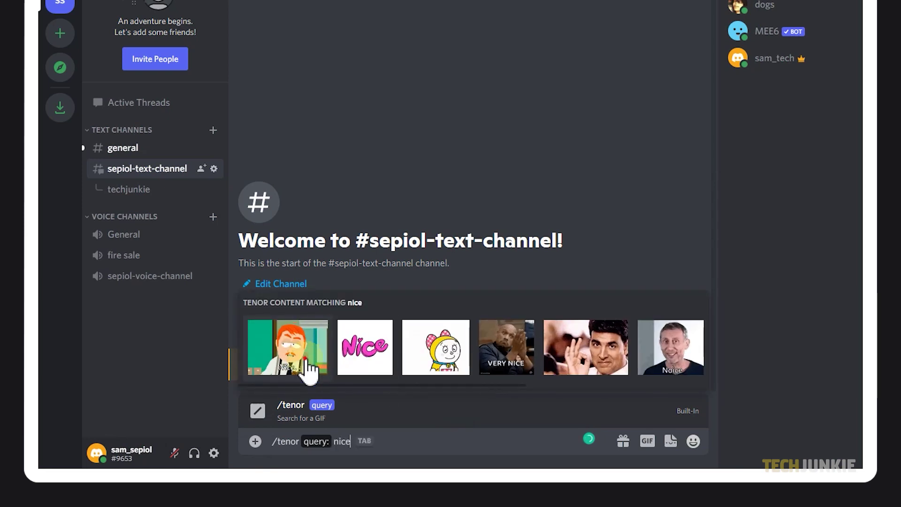
pyautogui.click(310, 368)
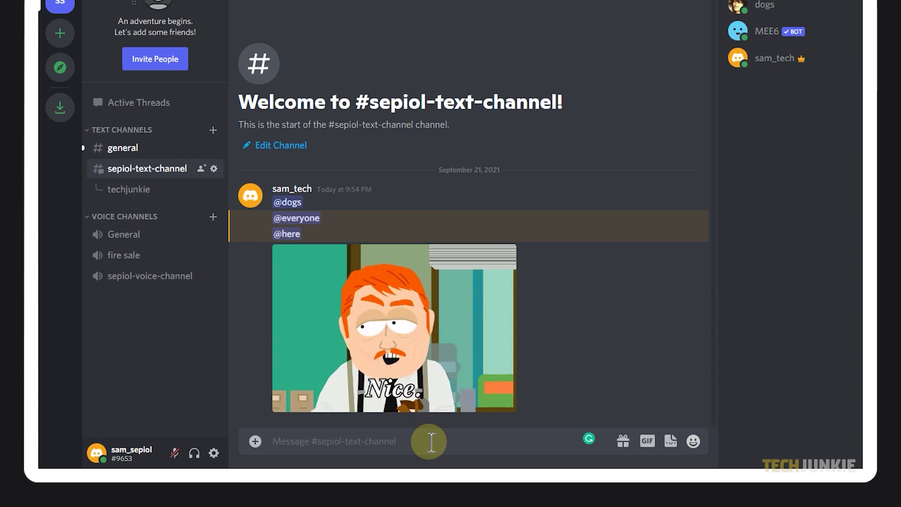
# - Post the table-flip emoticon with the /tableflip command, leaving out the optional message
pyautogui.write('/ta')
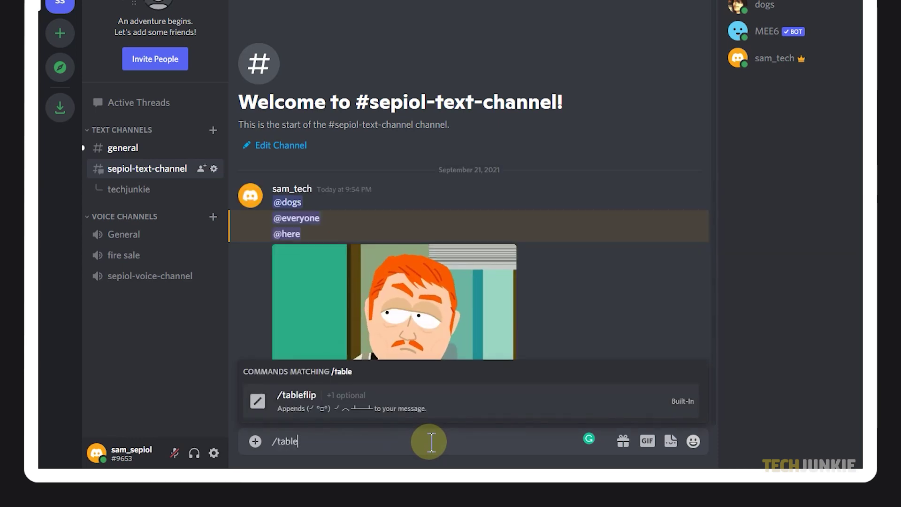
pyautogui.write('ble')
pyautogui.press('Tab')
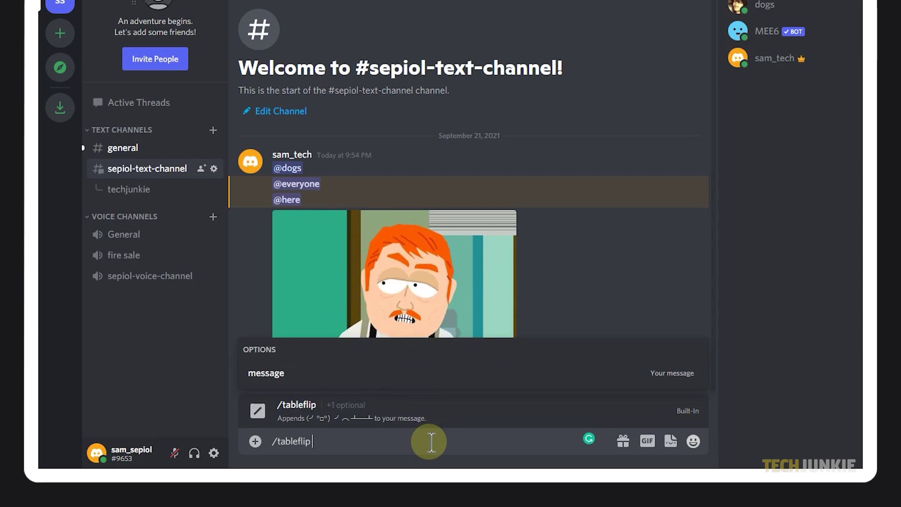
pyautogui.press('Return')
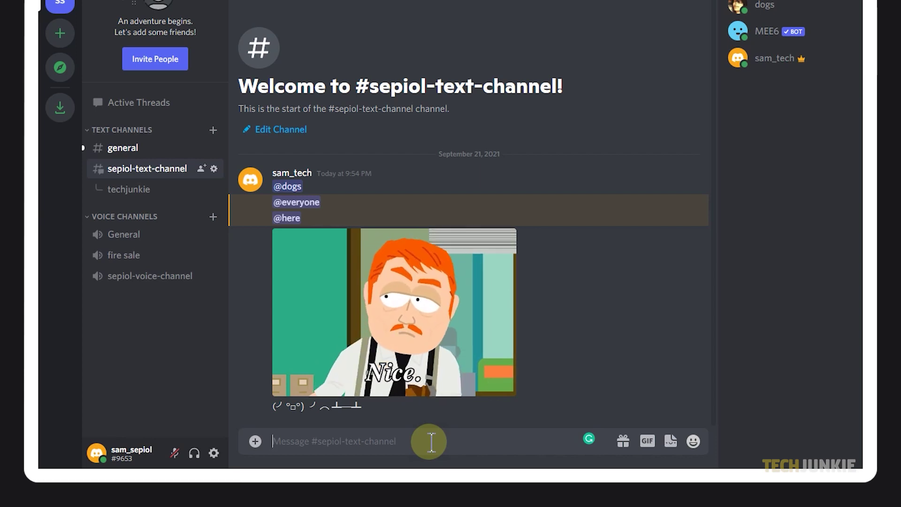
# - Send the text-to-speech message "great" with the /tts command
pyautogui.write('/')
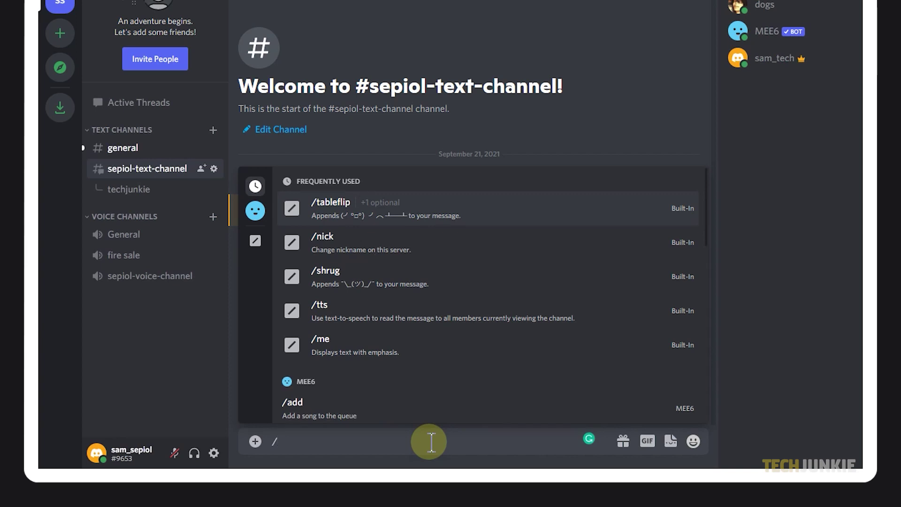
pyautogui.write('tts')
pyautogui.press('Tab')
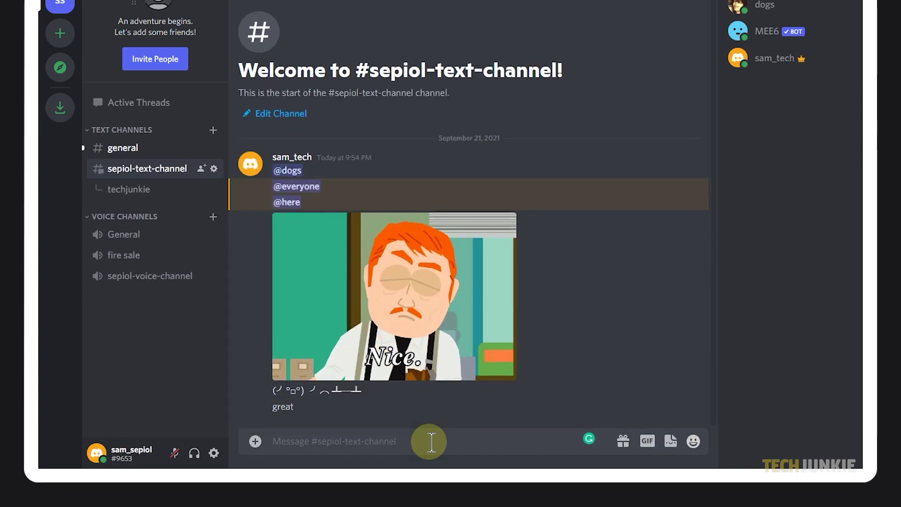
# - Send the emphasized message "hello italic" with the /me command
pyautogui.write('/me')
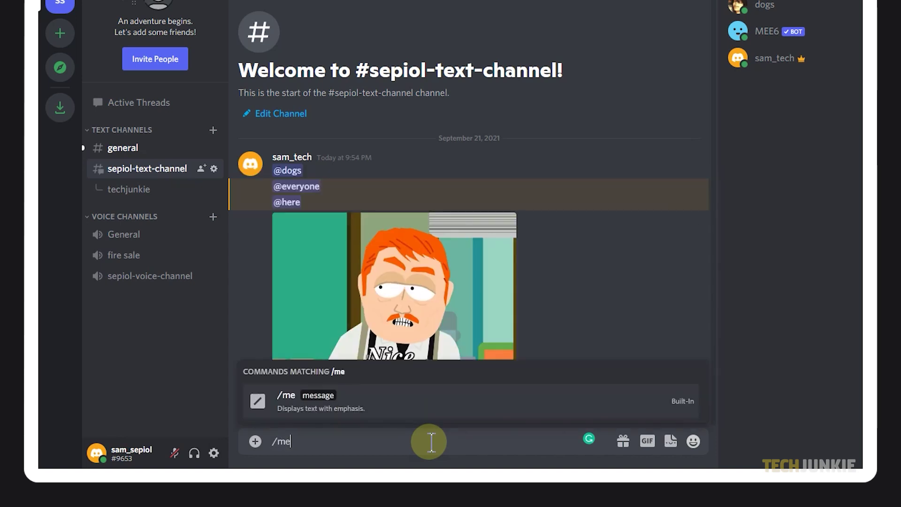
pyautogui.press('Tab')
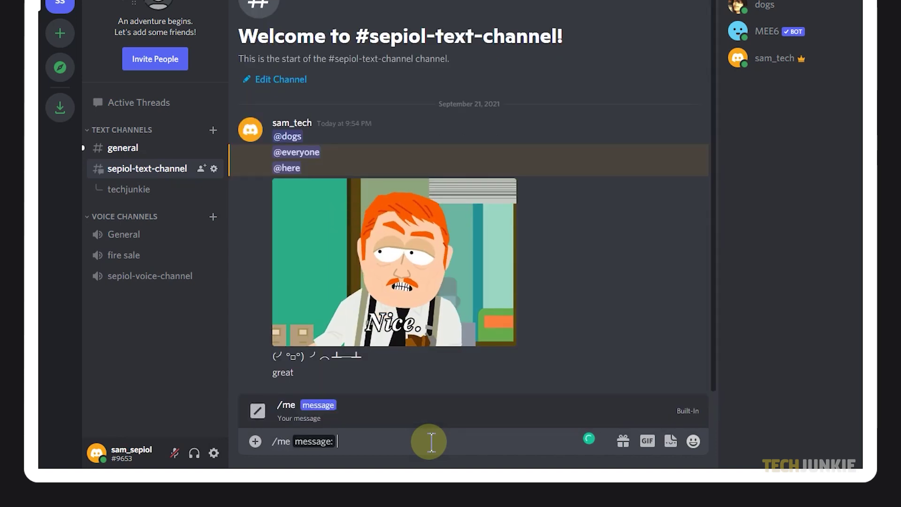
pyautogui.write('hello italic')
pyautogui.press('Return')
# - Change your own nickname on this server with the /nick command
pyautogui.write('/ni')
pyautogui.press('Tab')
pyautogui.write('sams')
pyautogui.press('Return')
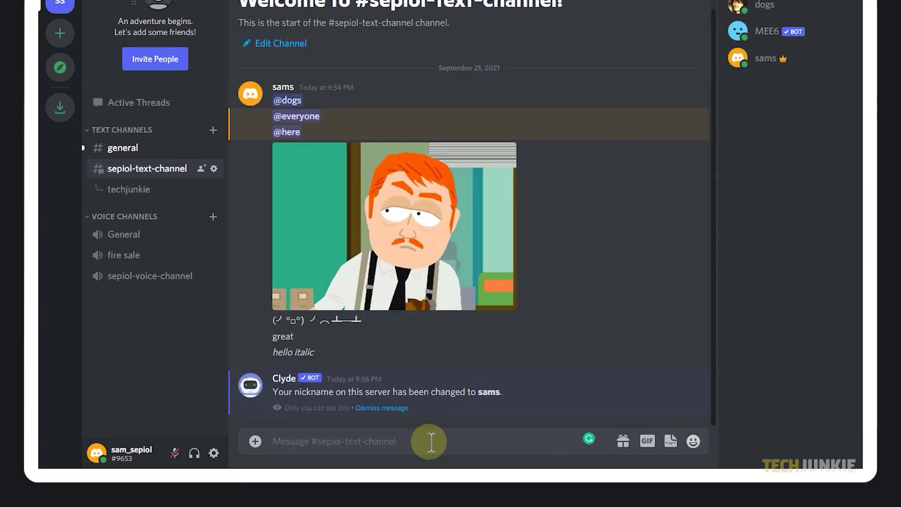
# - Start a thread named "samthread" with the opening message "good day!" using the /thread command
pyautogui.write('/thread')
pyautogui.press('Tab')
pyautogui.write('samthre')
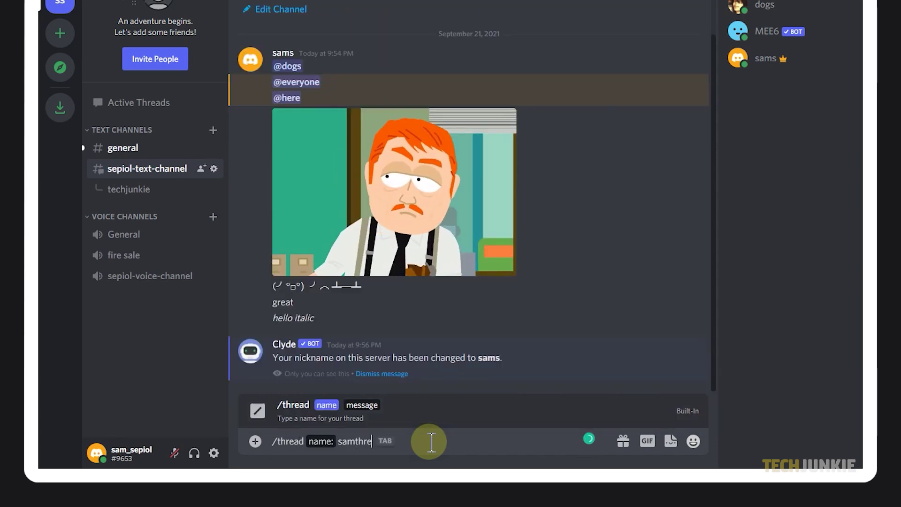
pyautogui.write('ad')
pyautogui.press('Tab')
pyautogui.write('good day!')
pyautogui.press('Return')
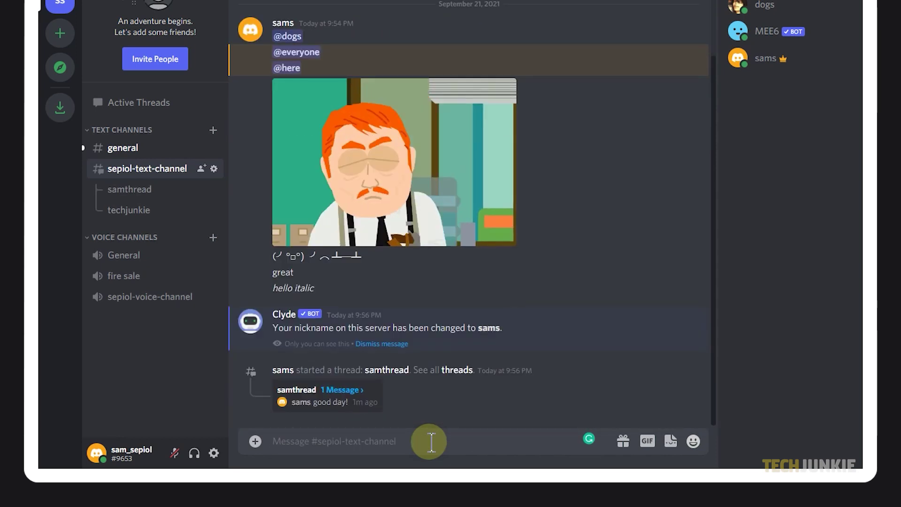
# - Send "this is a spoiler" as a hidden message with the /spoiler command and reveal its text
pyautogui.write('/')
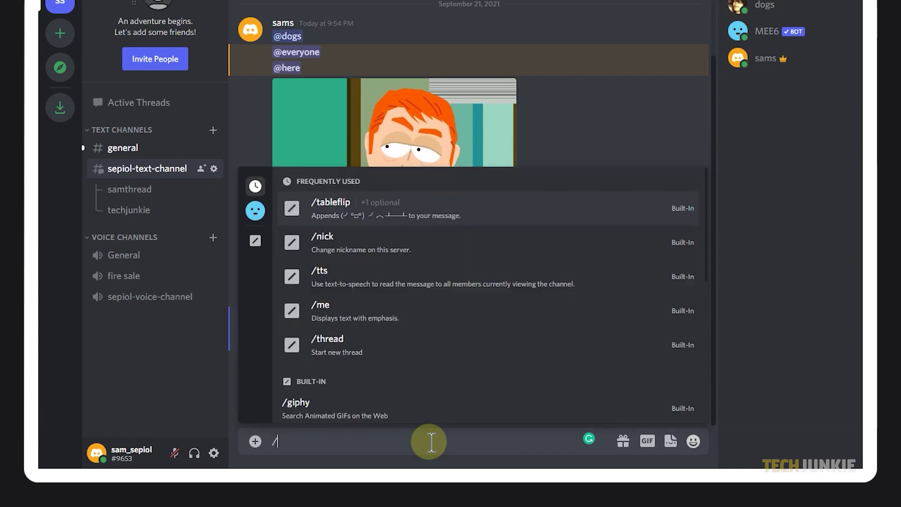
pyautogui.write('spoiler')
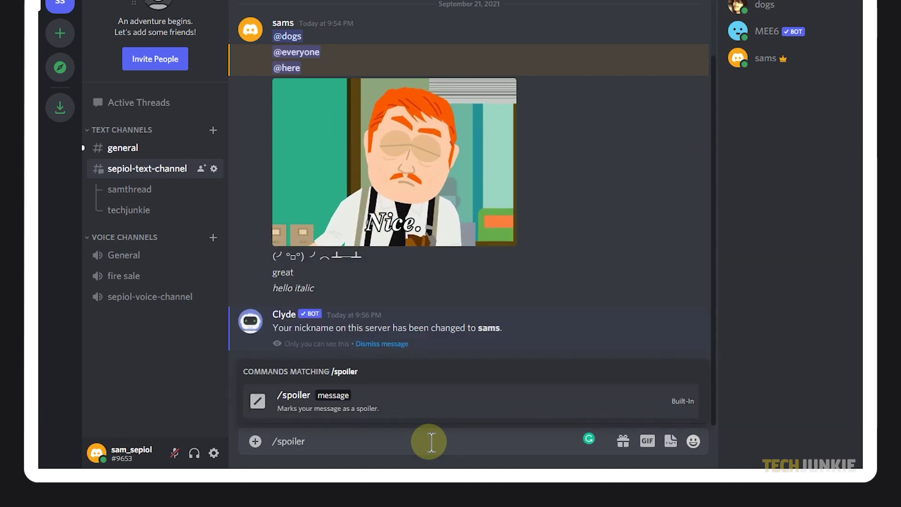
pyautogui.press('Tab')
pyautogui.write('th')
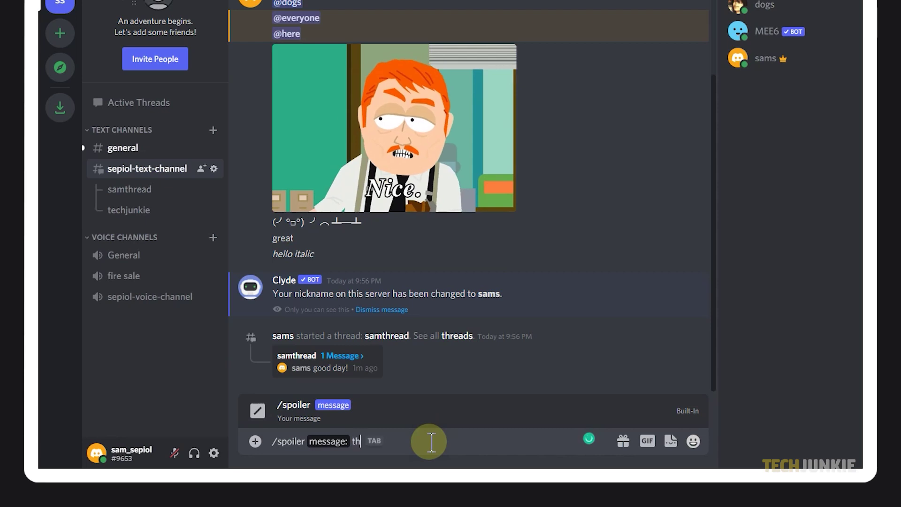
pyautogui.write('is is a spoiler')
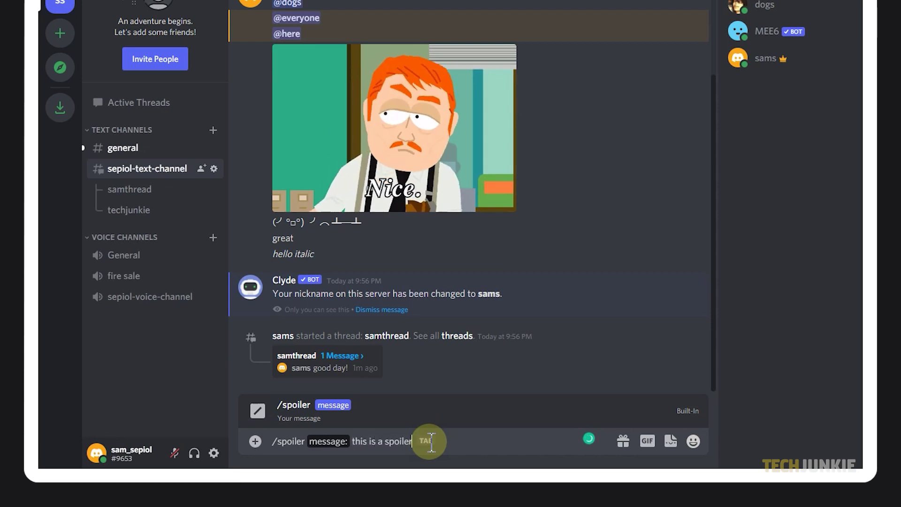
pyautogui.press('Return')
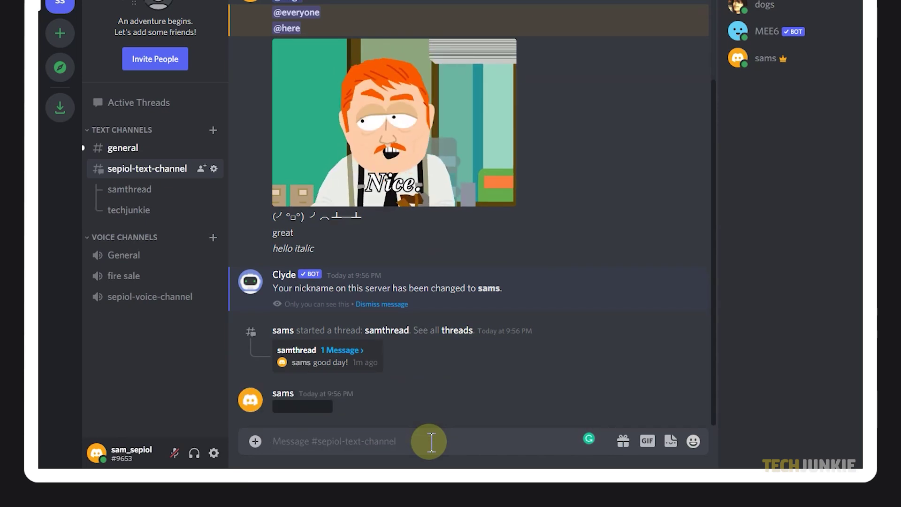
pyautogui.click(307, 409)
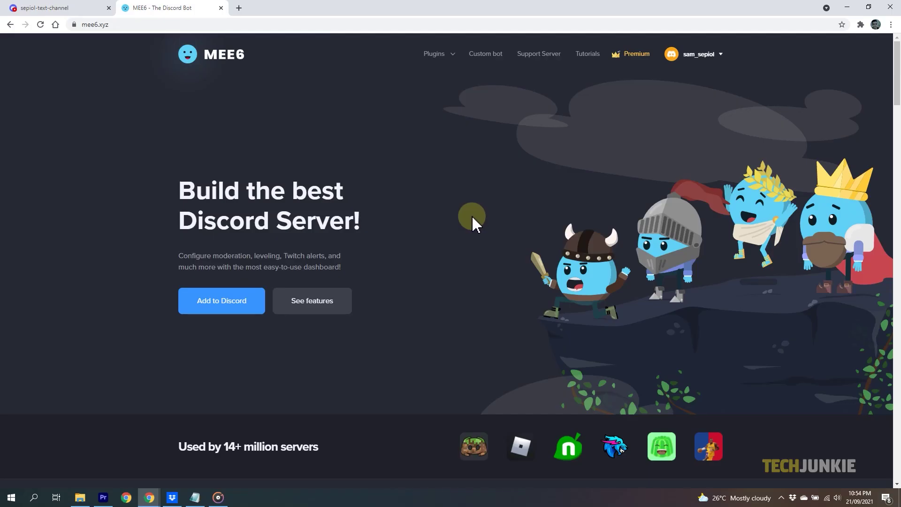
# - On the MEE6 website, look through the bot's feature overview, including the custom commands section
pyautogui.click(336, 297)
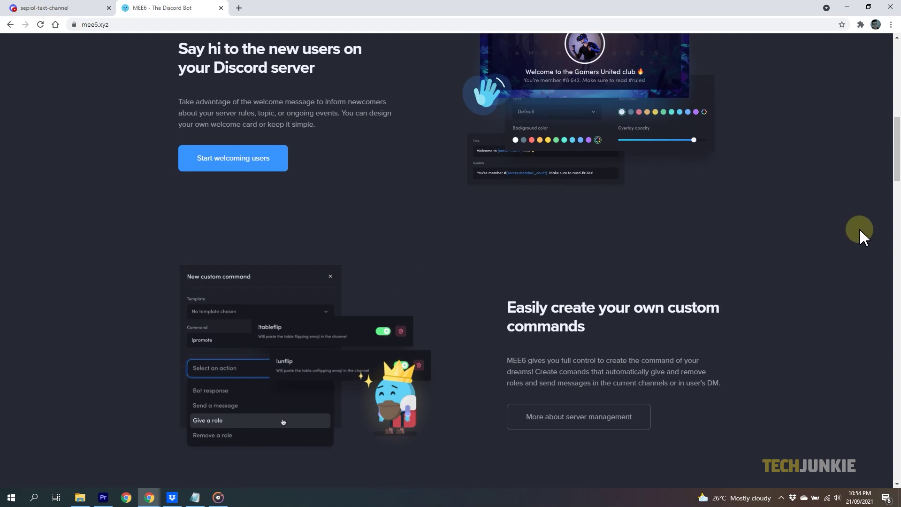
pyautogui.moveTo(897, 160); pyautogui.dragTo(886, 413)
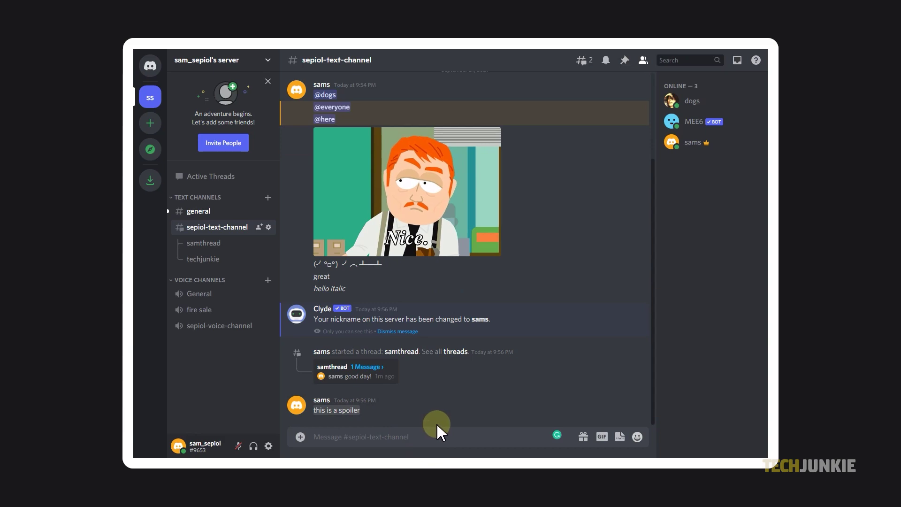
pyautogui.write('/ba')
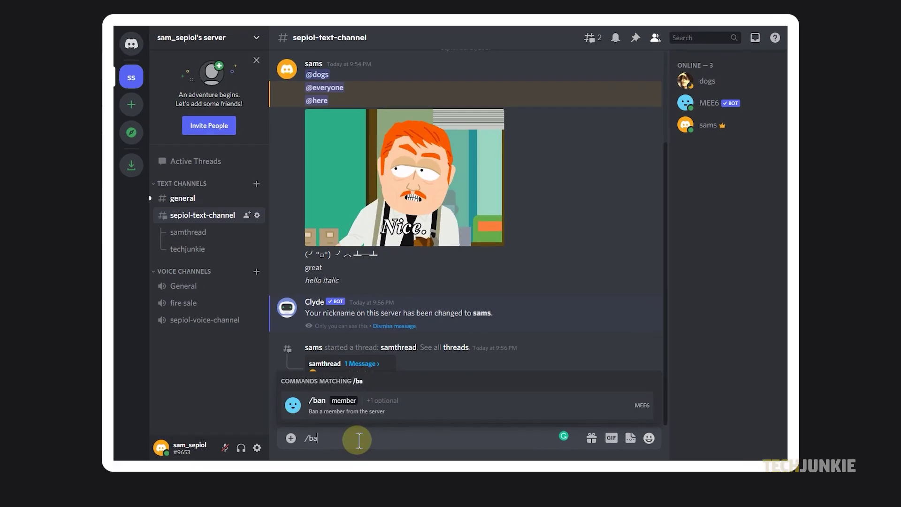
pyautogui.press('Tab')
pyautogui.press('Tab')
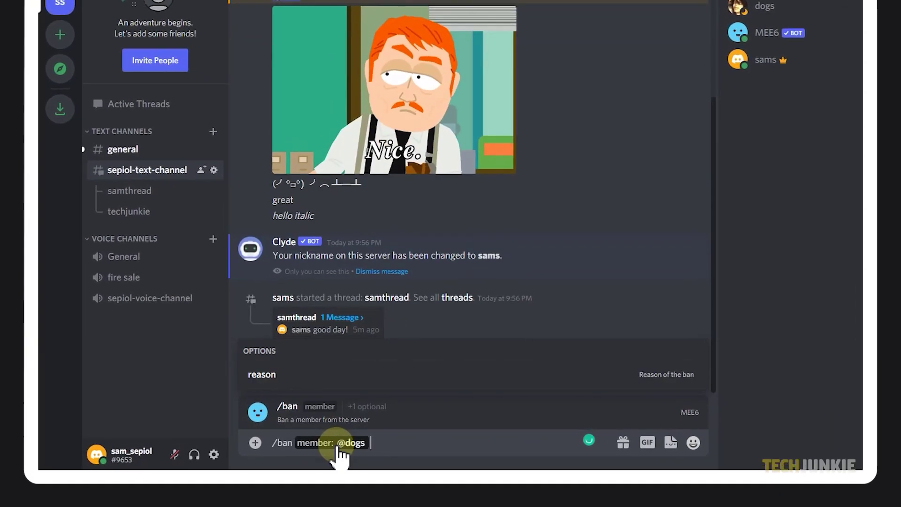
pyautogui.press('Return')
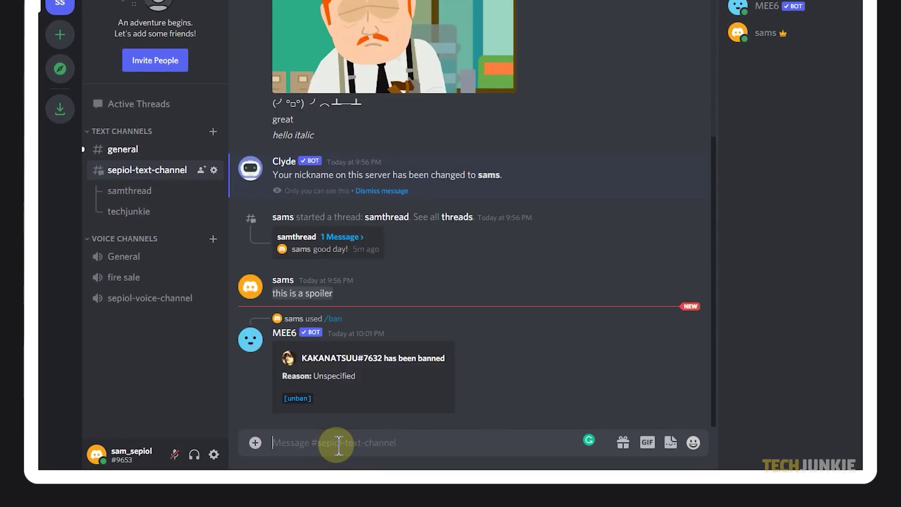
pyautogui.write('/unban')
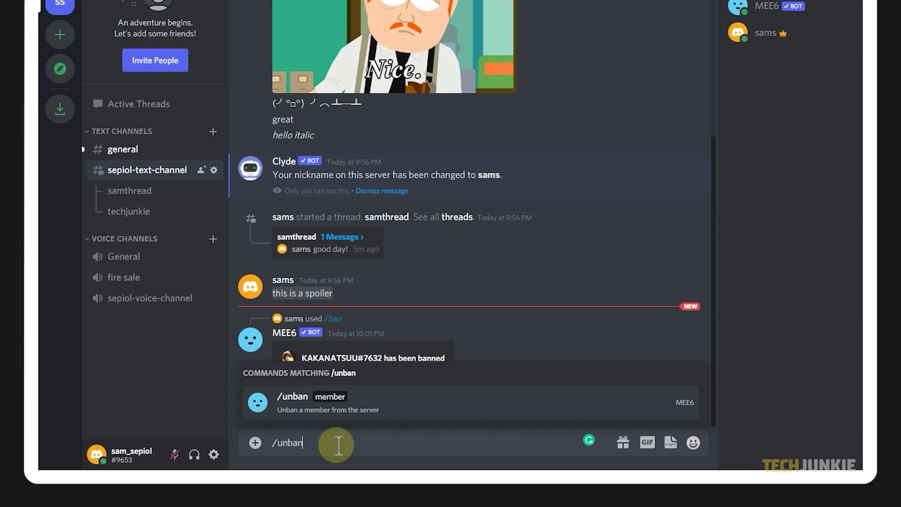
pyautogui.press('Tab')
pyautogui.press('Tab')
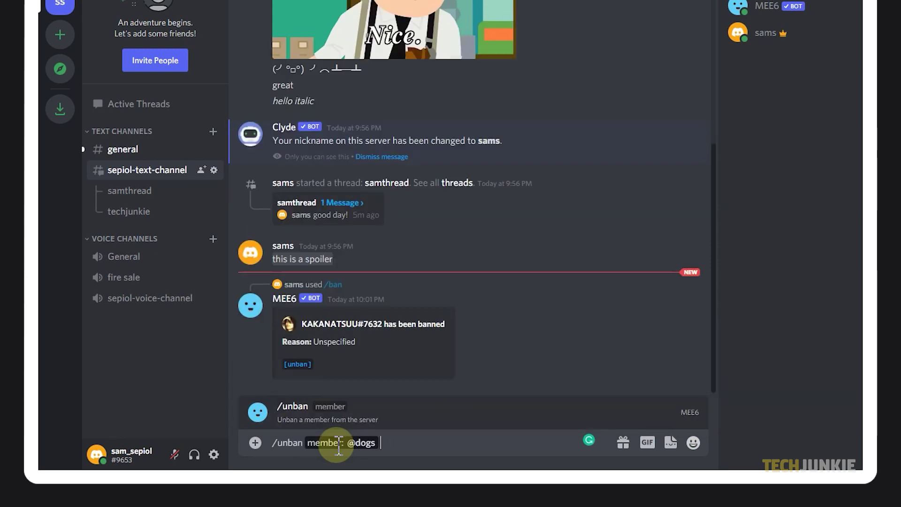
pyautogui.press('Return')
pyautogui.write('/')
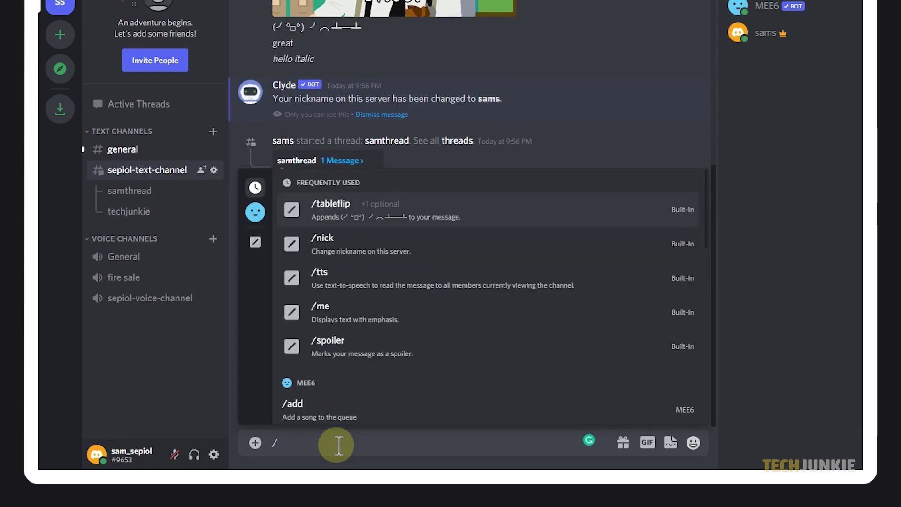
pyautogui.write('kick')
pyautogui.press('Tab')
pyautogui.write('dogs')
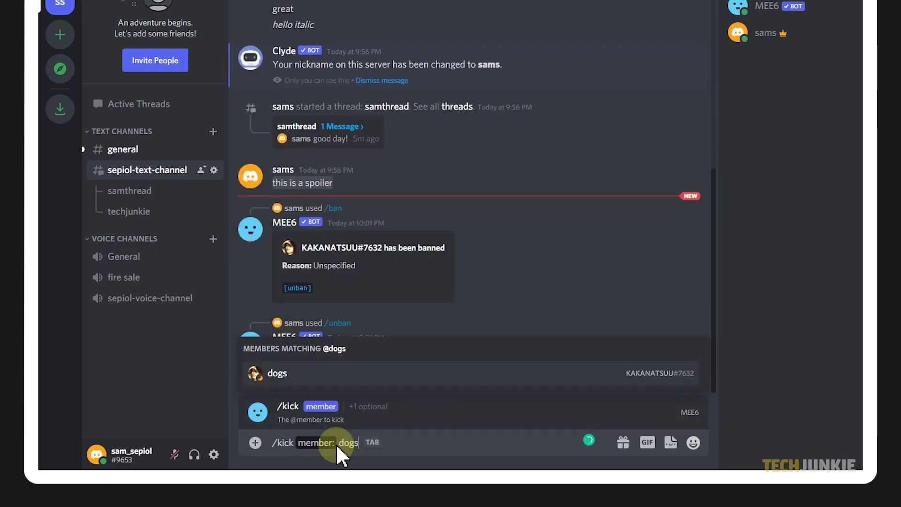
pyautogui.press('Tab')
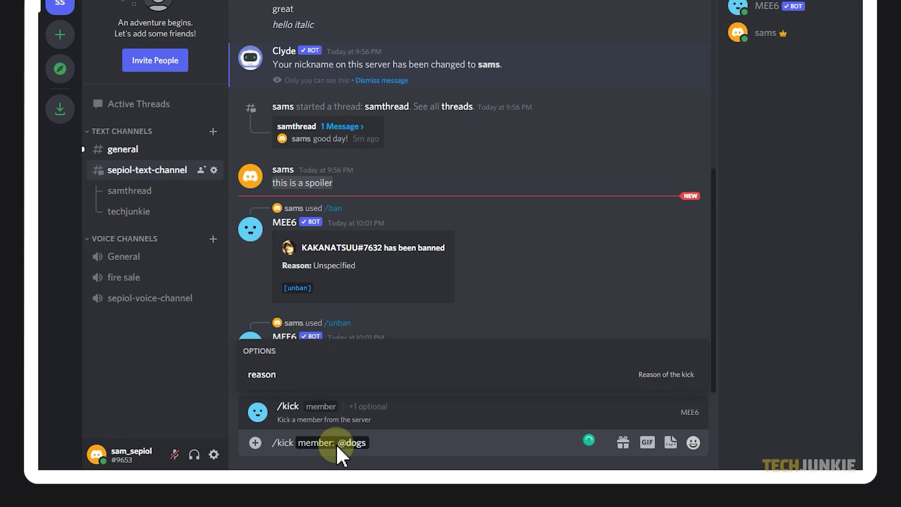
pyautogui.press('Return')
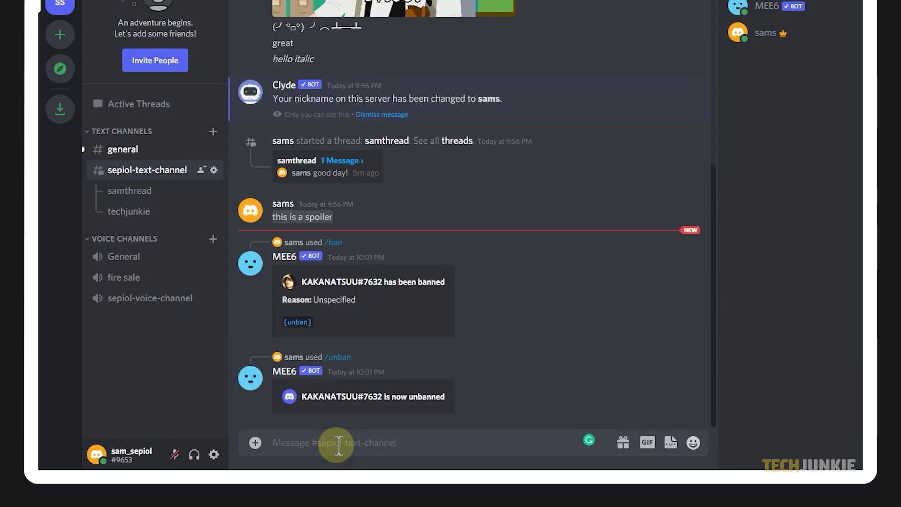
pyautogui.write('/warn')
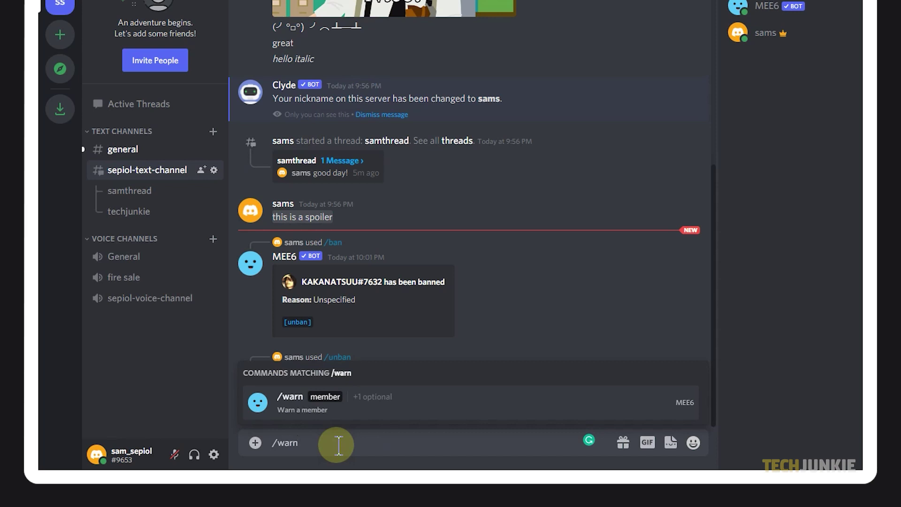
pyautogui.press('Tab')
pyautogui.write('dog')
pyautogui.press('Tab')
pyautogui.press('Return')
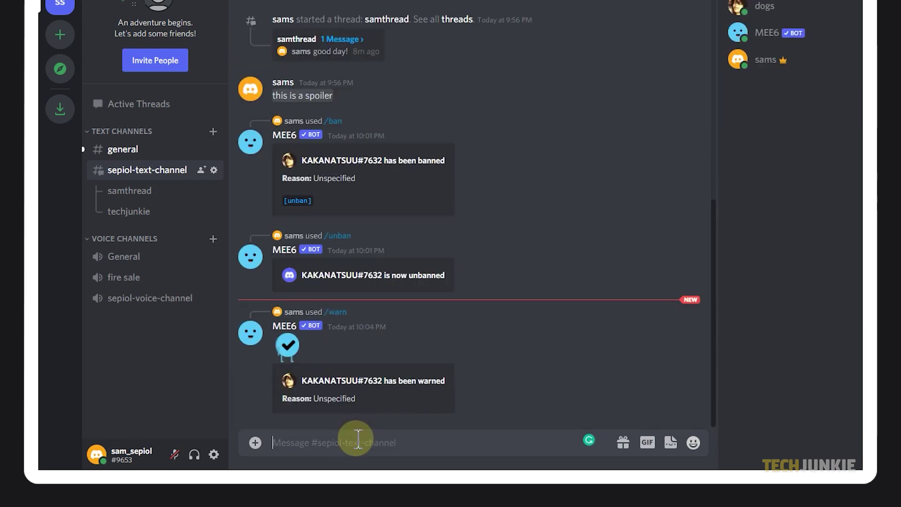
pyautogui.write('/mute')
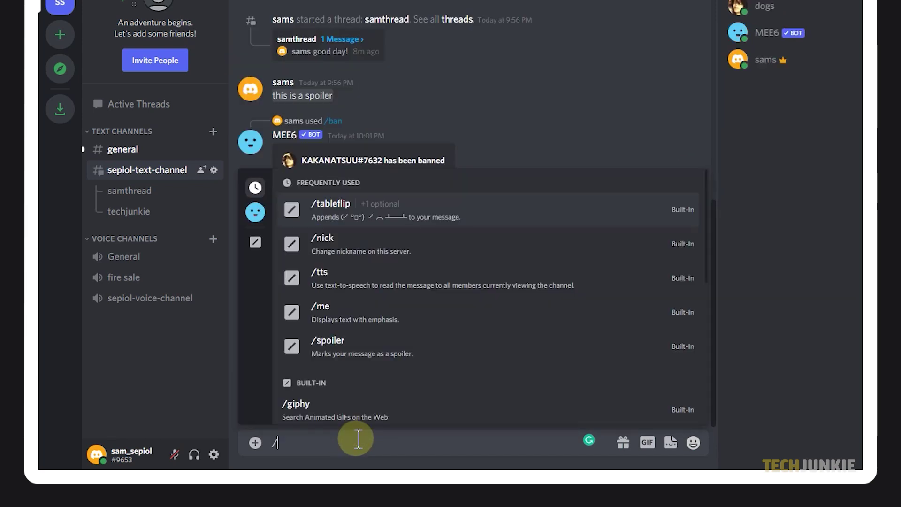
pyautogui.press('Tab')
pyautogui.write('dog')
pyautogui.press('Tab')
pyautogui.press('Return')
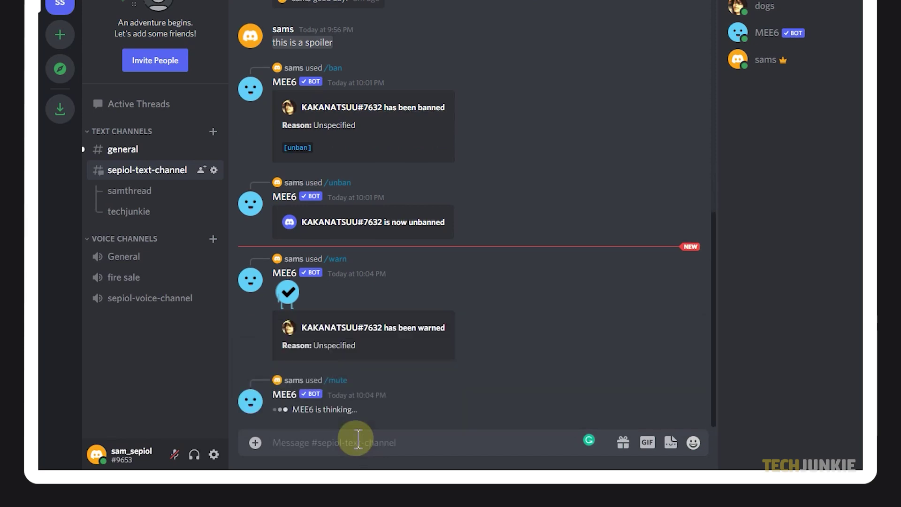
pyautogui.write('/unmut')
pyautogui.press('Tab')
pyautogui.write('dog')
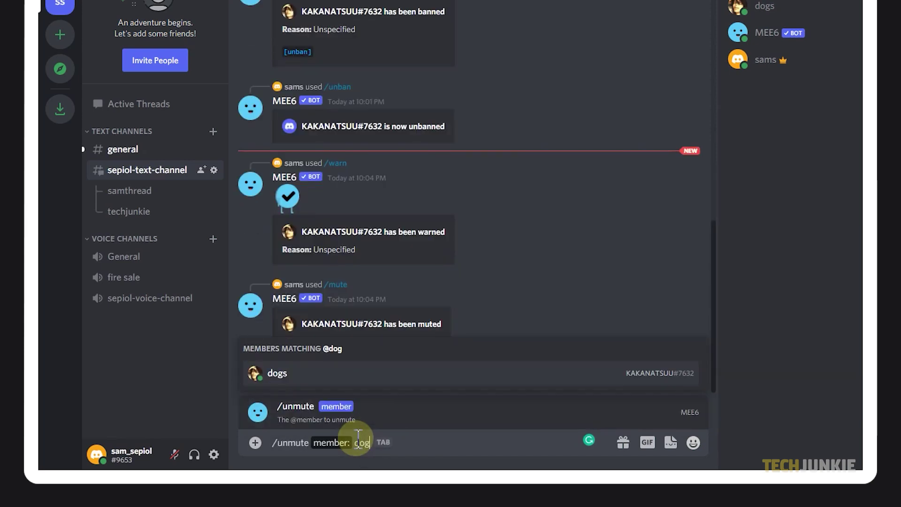
pyautogui.press('Tab')
pyautogui.press('Return')
pyautogui.write('/tempmut')
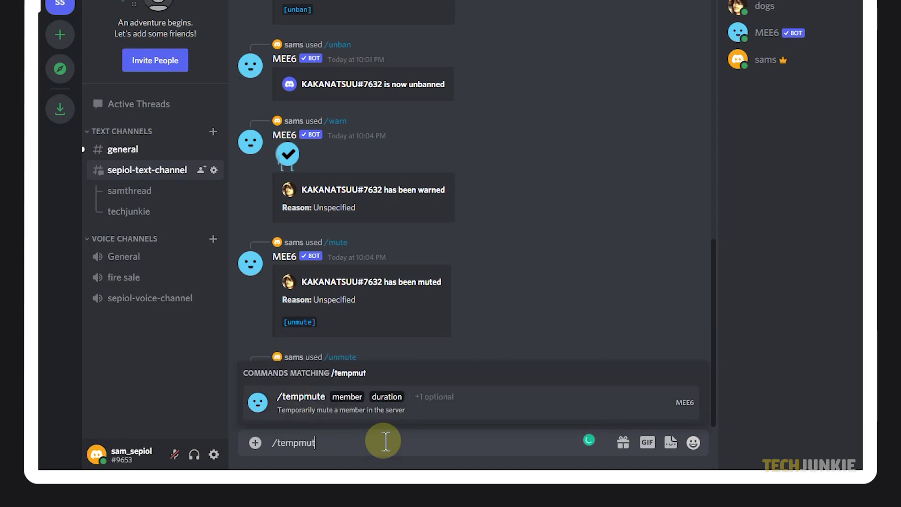
pyautogui.press('Tab')
pyautogui.write('do')
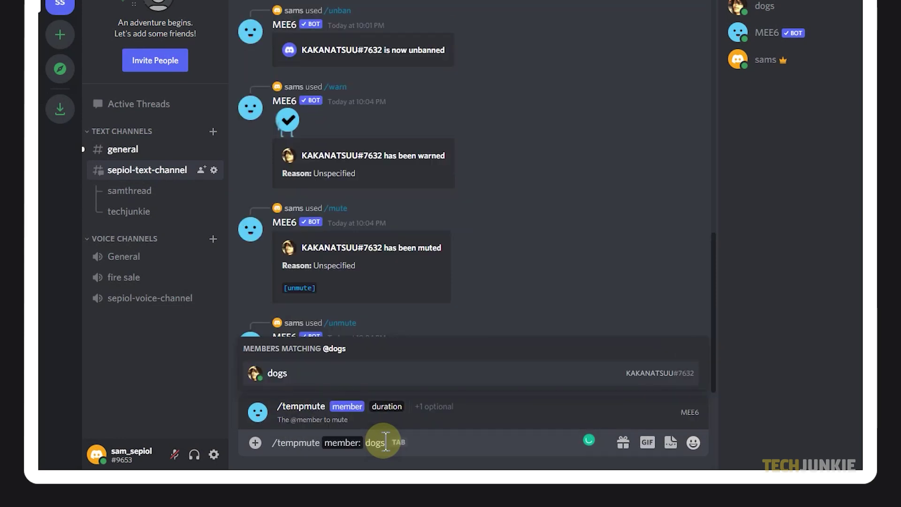
pyautogui.write('gs')
pyautogui.press('Tab')
pyautogui.press('Return')
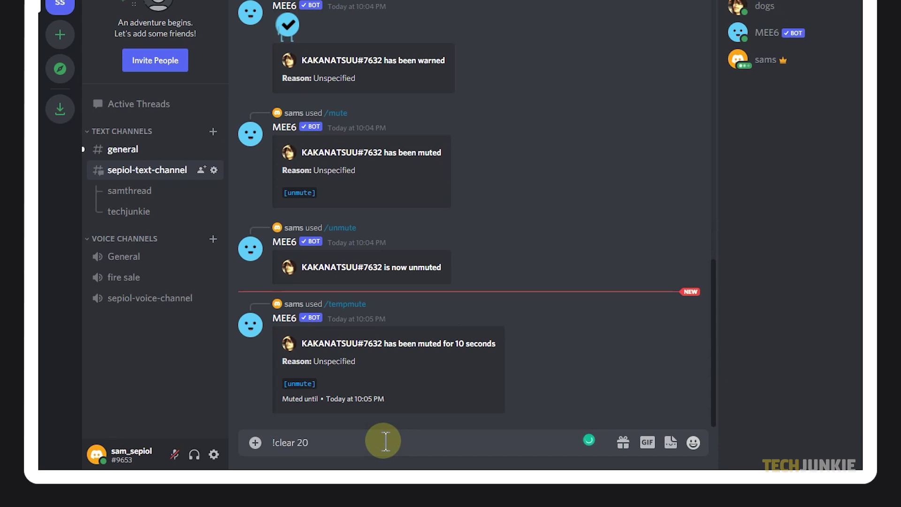
pyautogui.press('Return')
pyautogui.write('/rol')
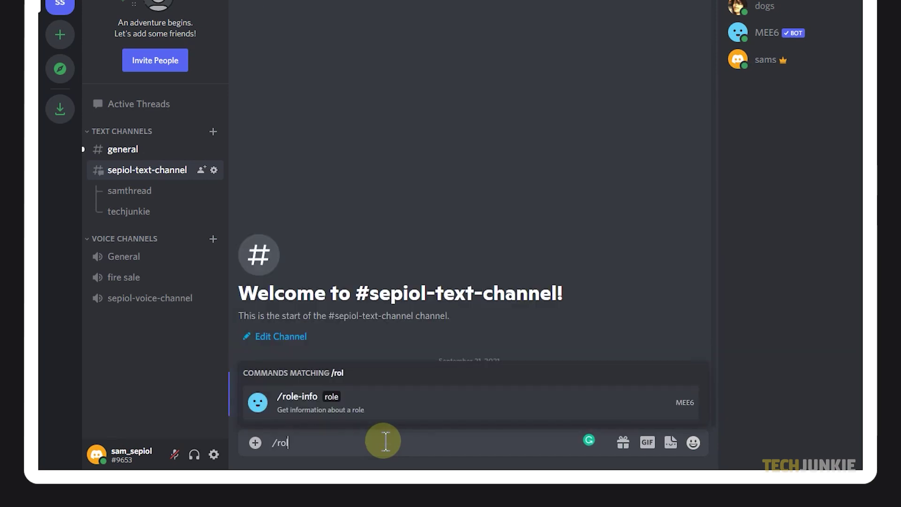
pyautogui.write('e-info')
pyautogui.press('Return')
pyautogui.press('Return')
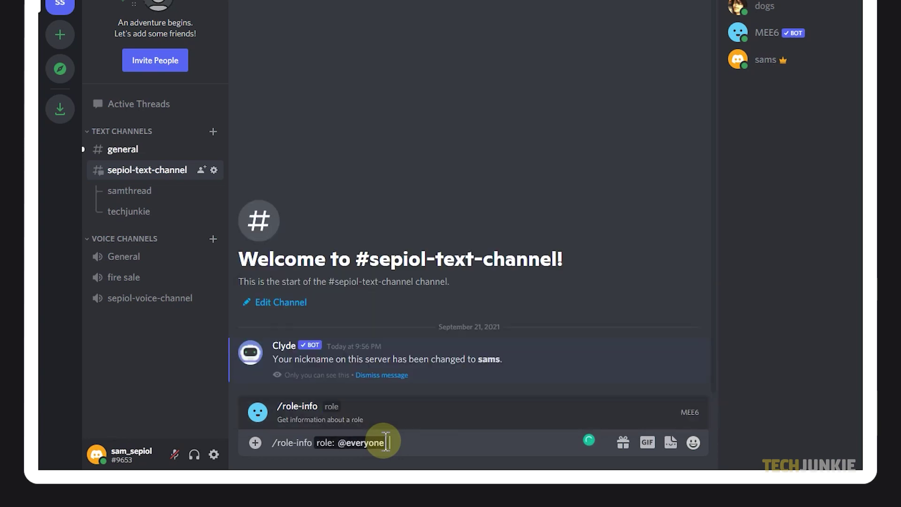
pyautogui.press('Return')
pyautogui.write('/')
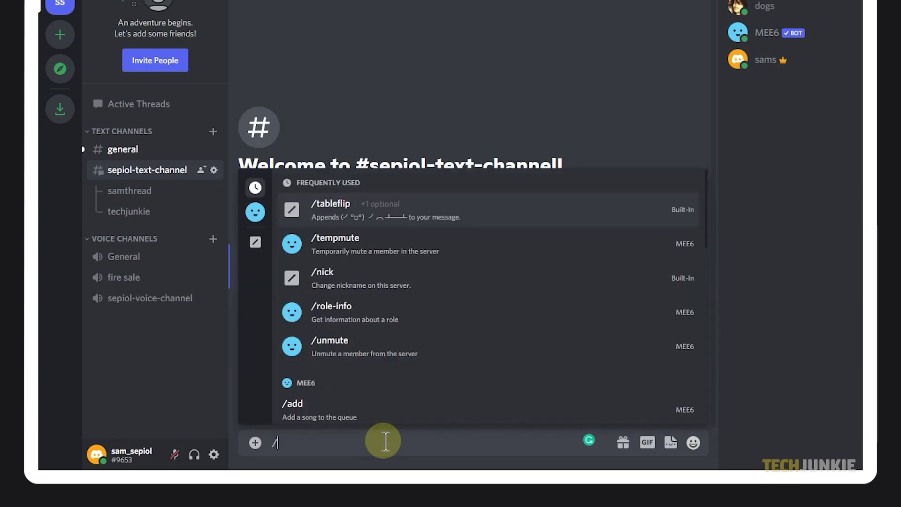
pyautogui.write('user-in')
pyautogui.press('Return')
pyautogui.press('Return')
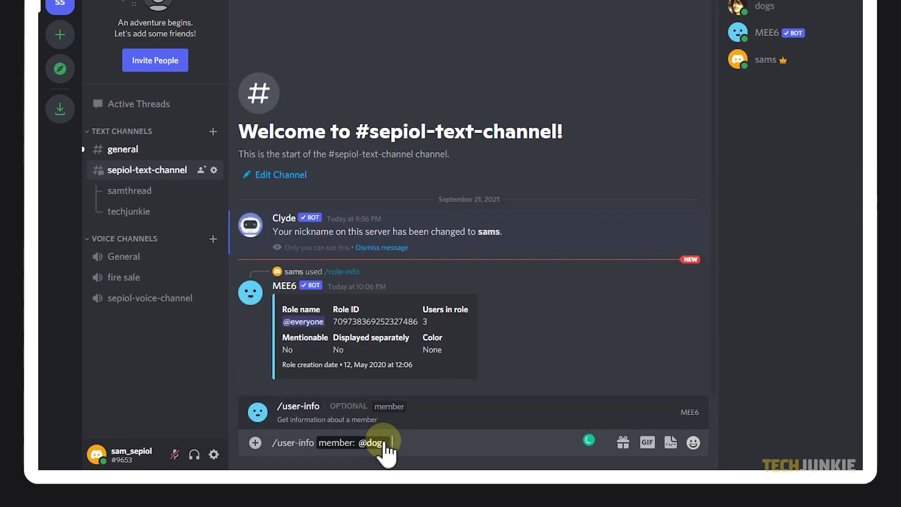
pyautogui.press('Return')
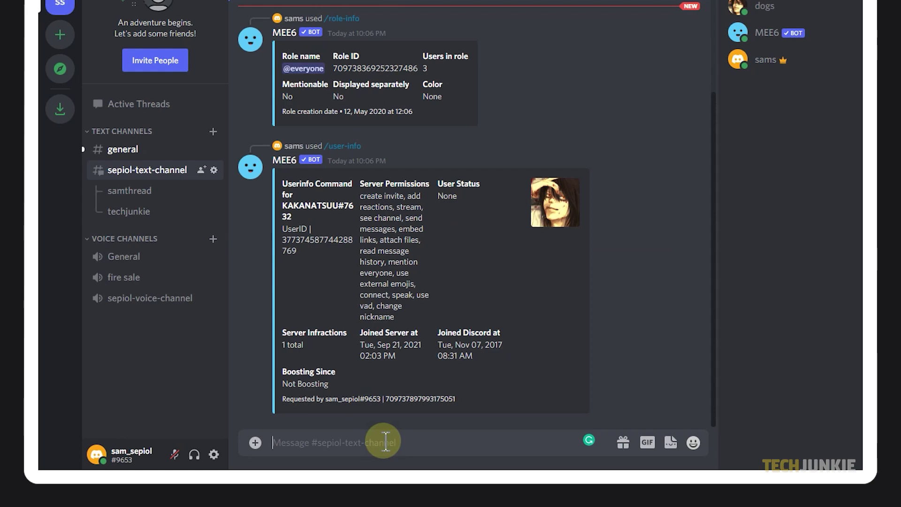
# - Enter MEE6's /slowmode command in the message box of the text channel
pyautogui.write('/slowmod')
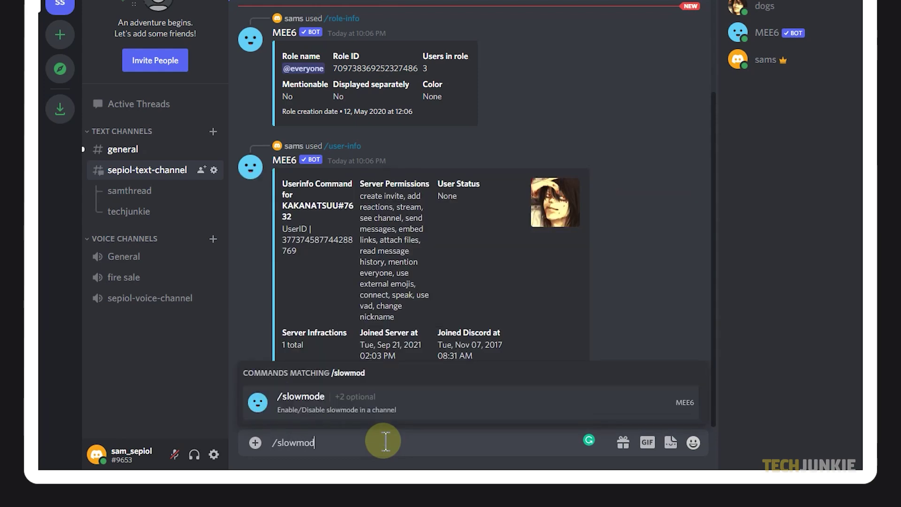
pyautogui.write('e')
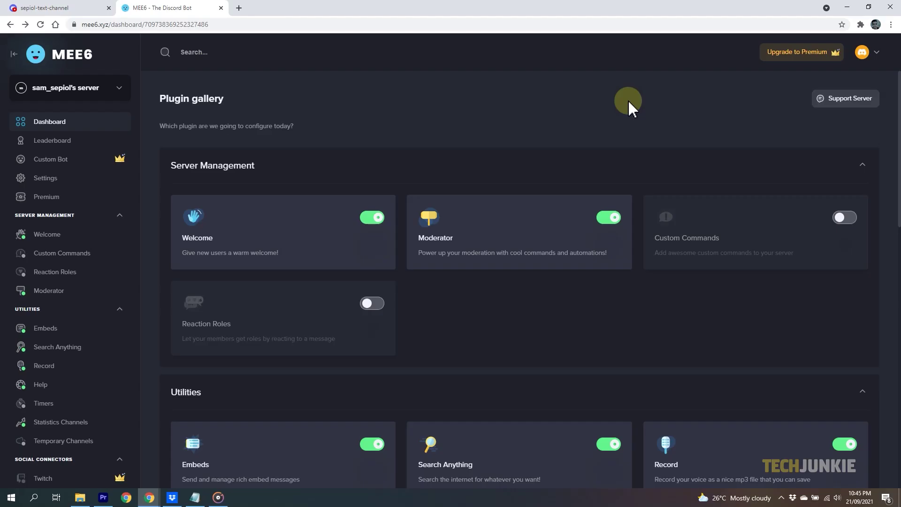